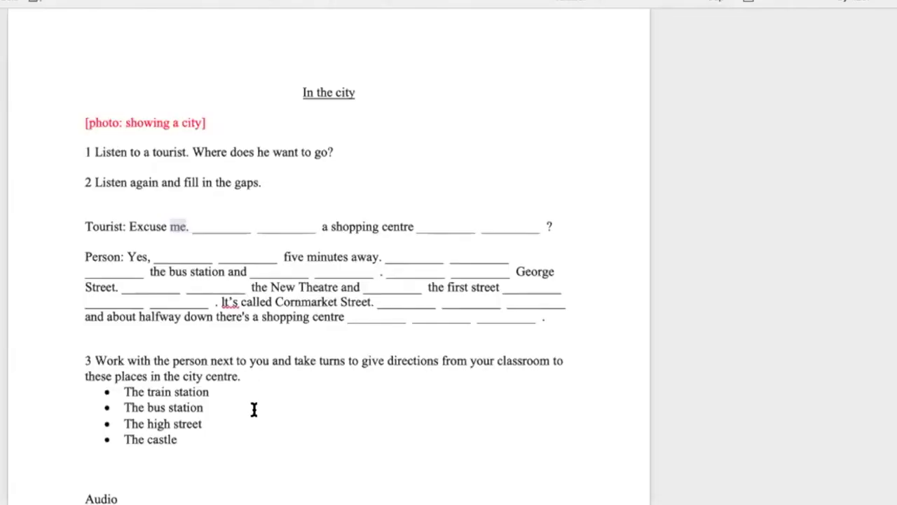
- Comment on the red photo placeholder: "Can I have more details? How about a street view? Does it include people? One person showing the direction."
left_click(78, 153)
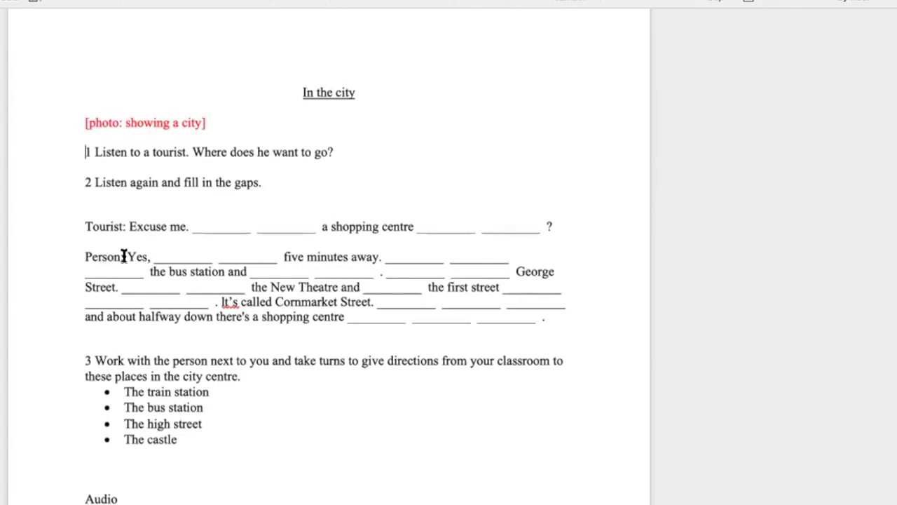
scroll(124, 255, "down", 5)
scroll(124, 255, "down", 4)
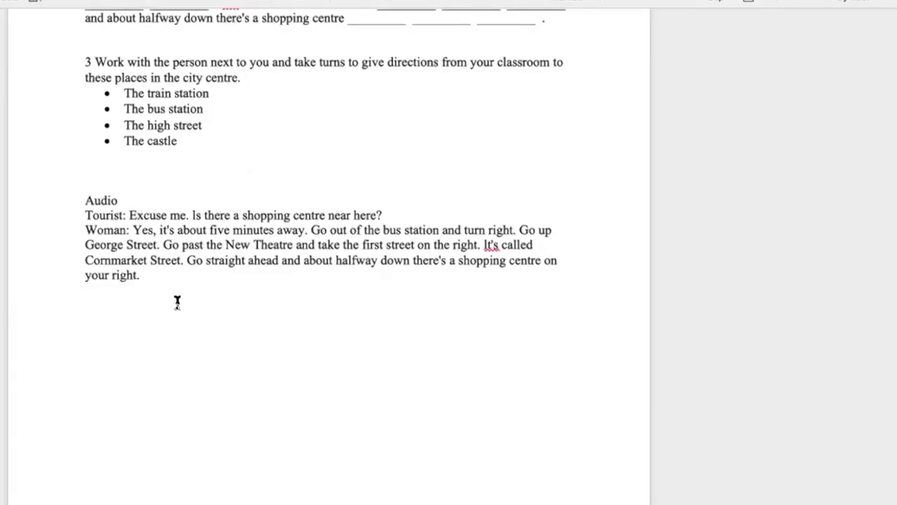
scroll(177, 301, "up", 5)
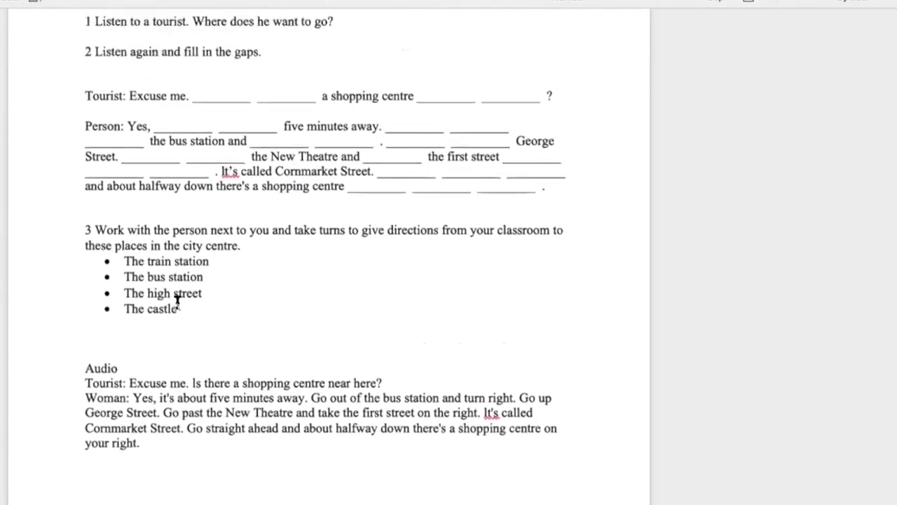
scroll(178, 301, "up", 2)
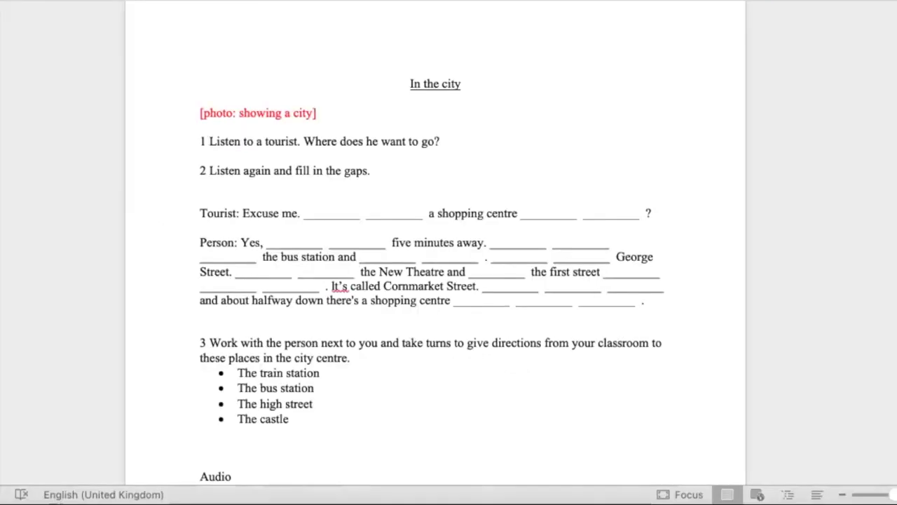
key("super+alt+a")
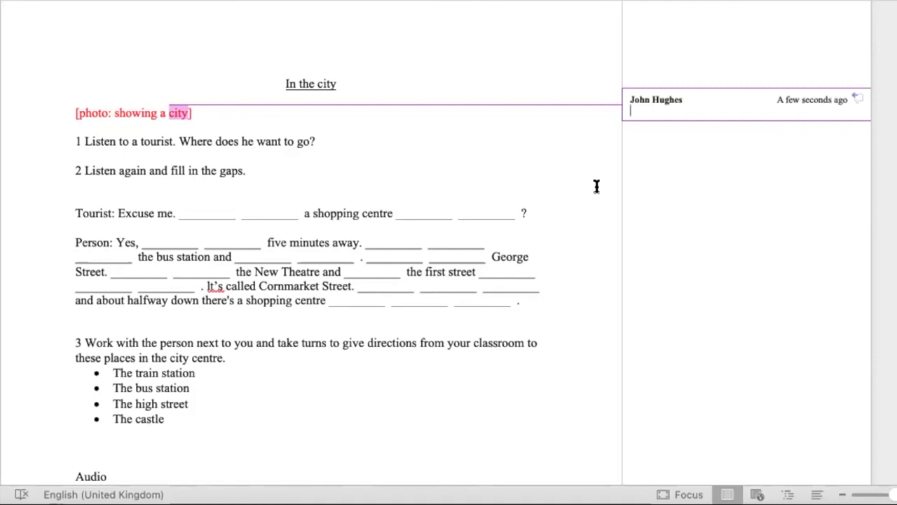
type("Can I have more det")
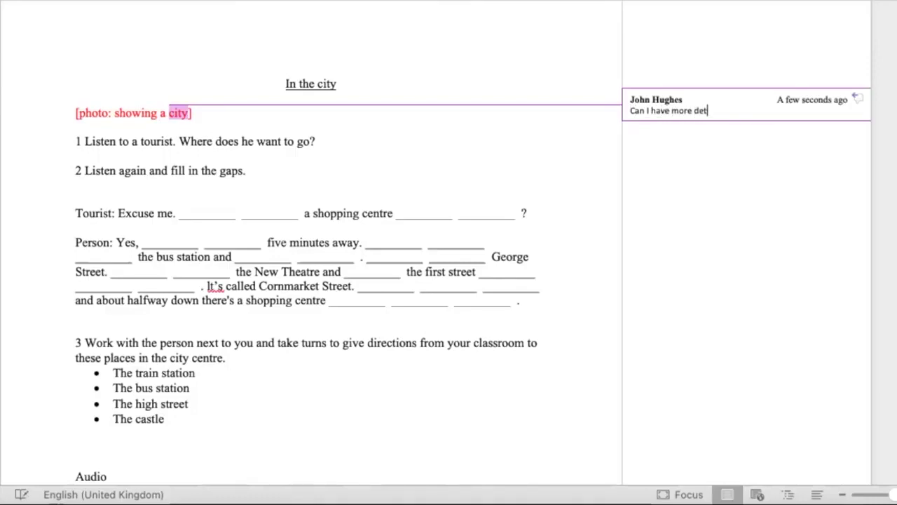
type("ails? How about a stree")
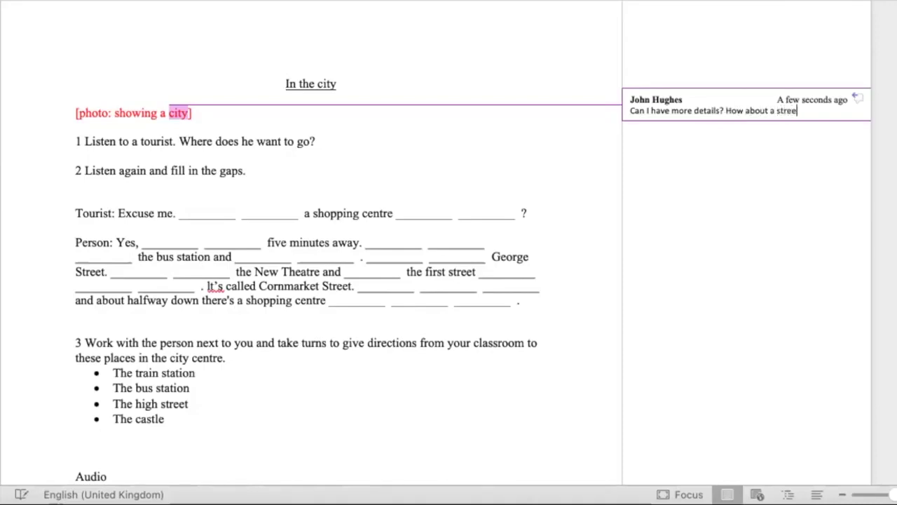
type("t view?")
type("Does it include people?")
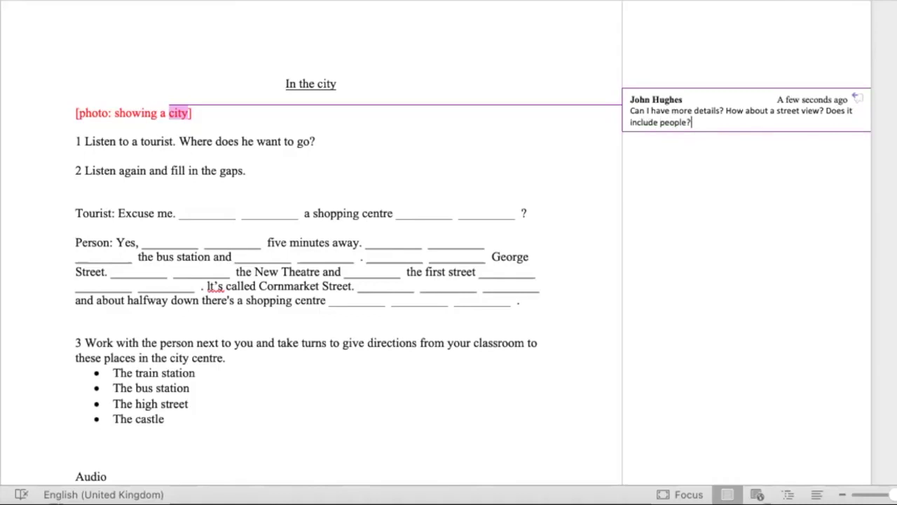
type("One person showing the dir")
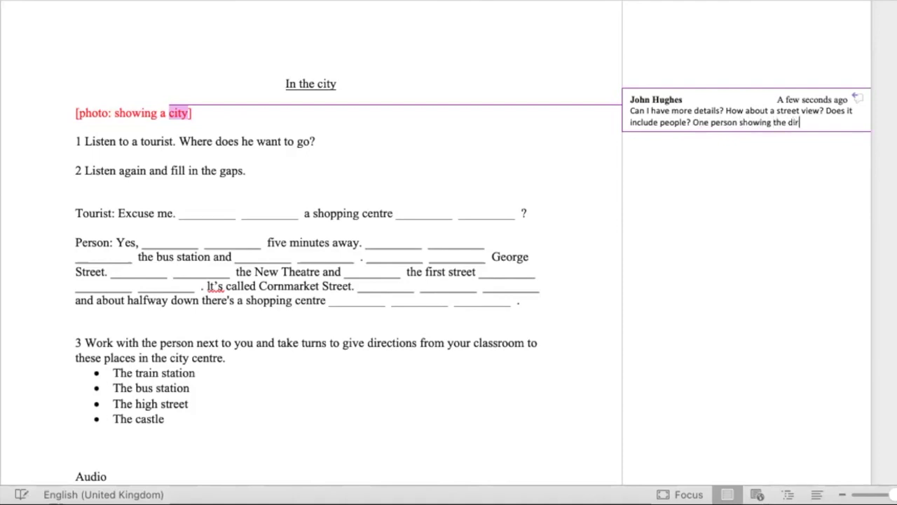
type("ection.")
- Comment on the exercise 1 question: "This is answered in the first sentence. So we need to change the question."
scroll(246, 290, "down", 3)
scroll(245, 291, "down", 3)
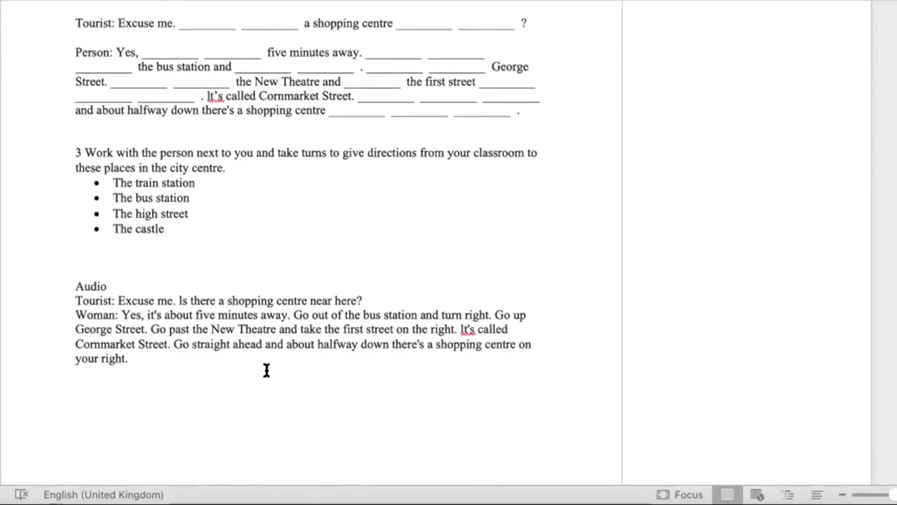
scroll(266, 370, "up", 5)
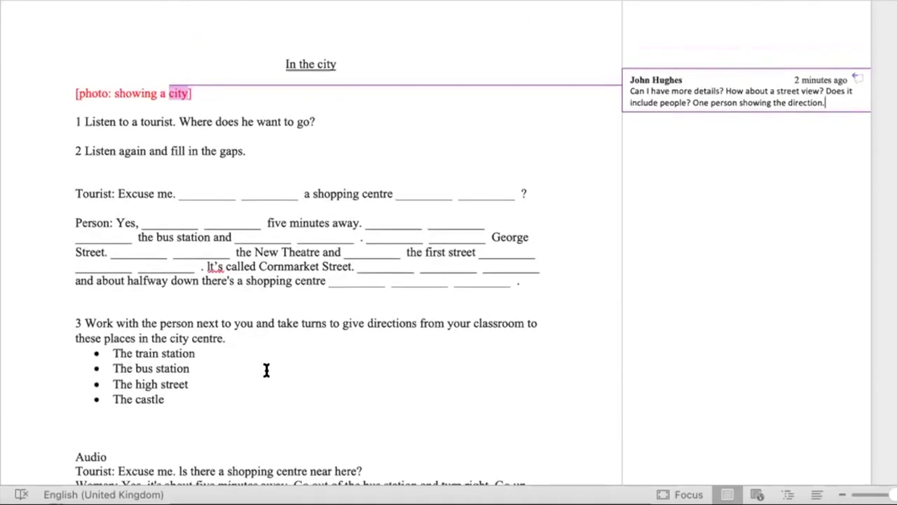
scroll(266, 371, "down", 2)
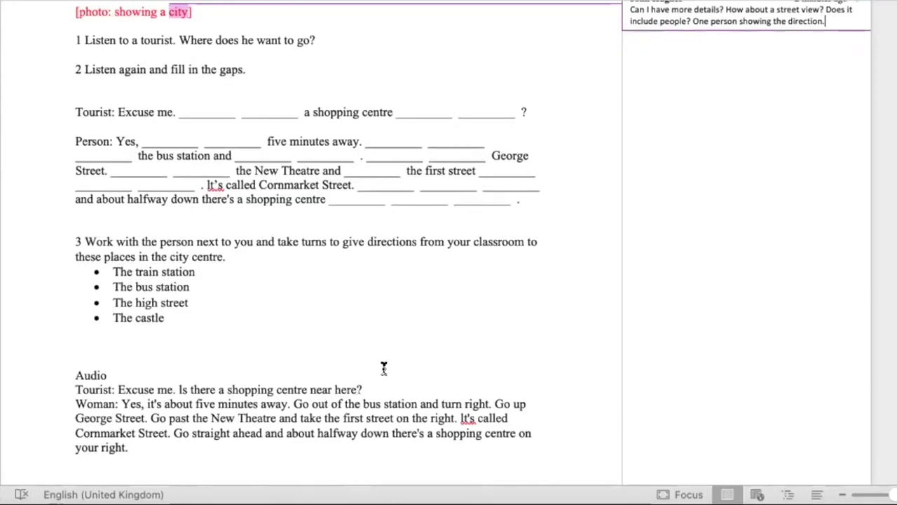
scroll(380, 356, "up", 2)
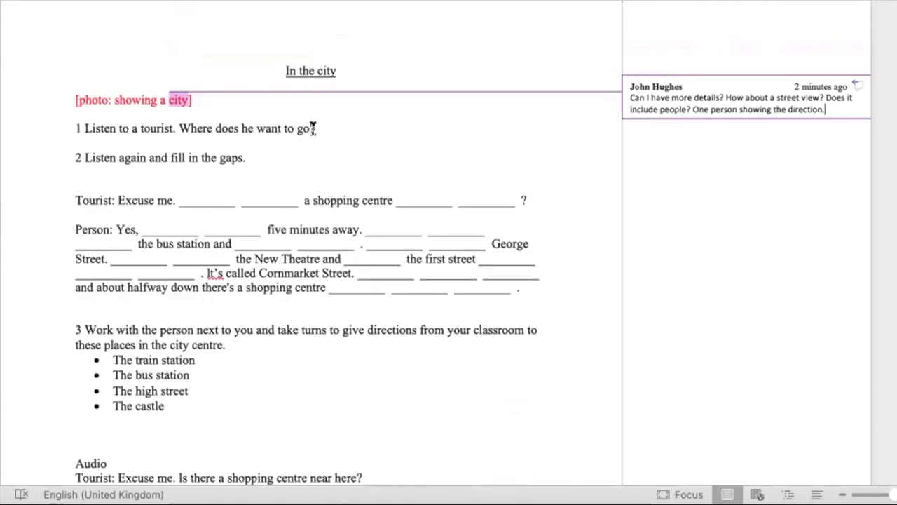
left_click(412, 127)
key("super+alt+a")
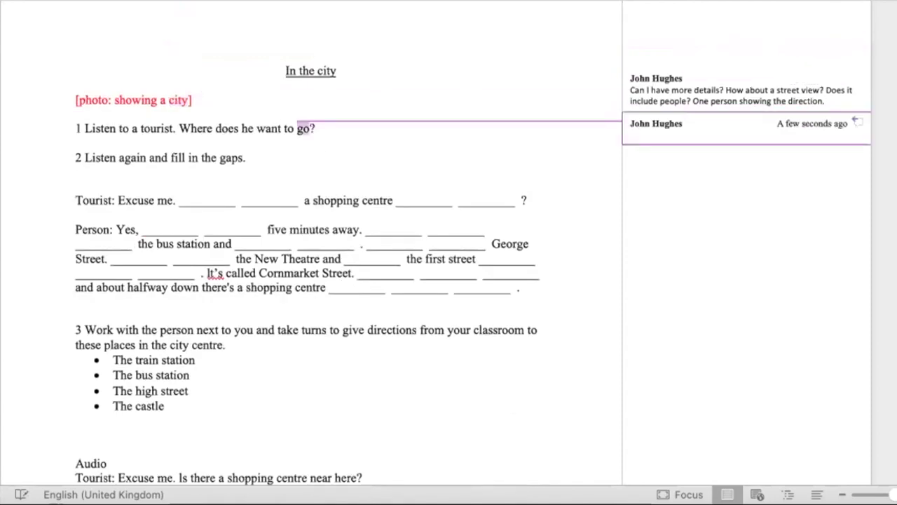
type("This is answered in ")
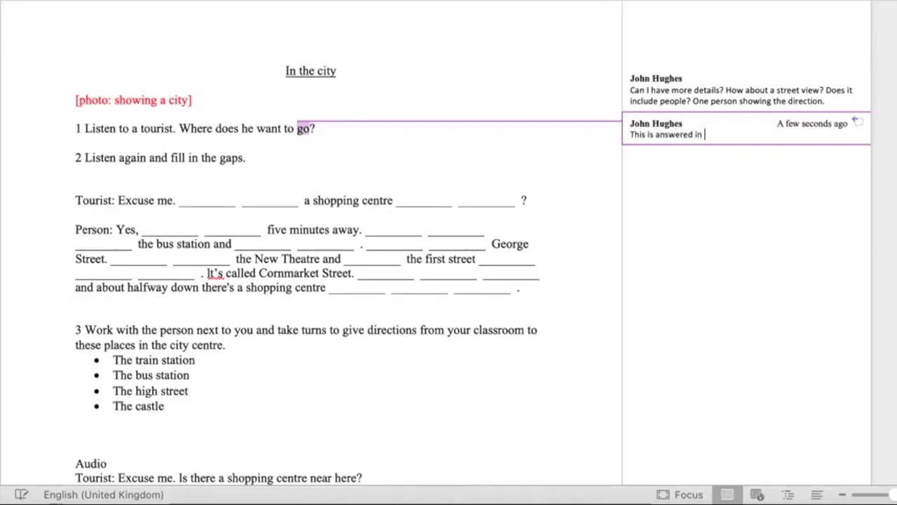
type("the first sentence.")
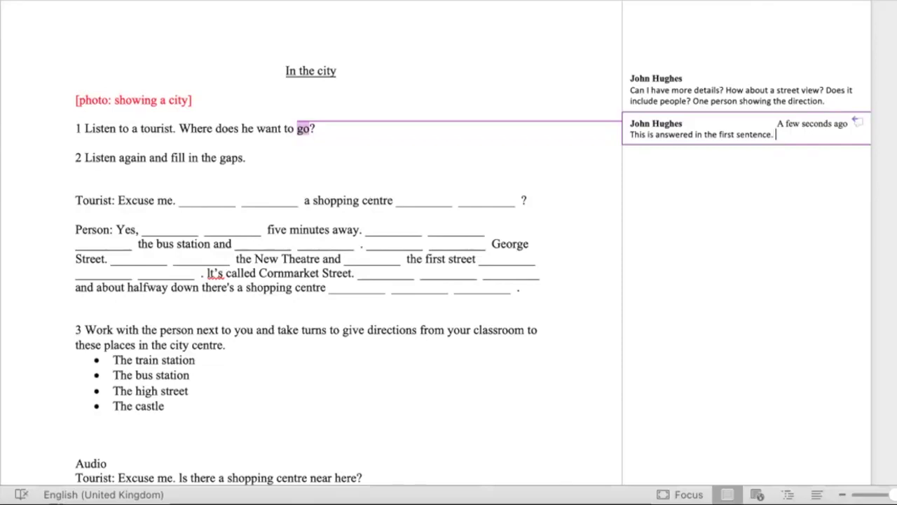
type(" So we need to change the question.")
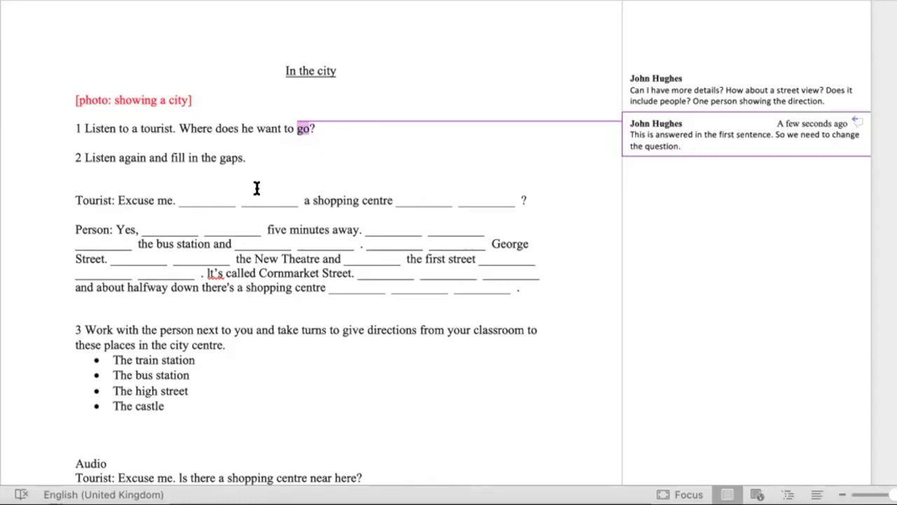
- Comment on "fill in the gaps." in exercise 2: "Check the brief. Use 'complete the text'."
left_click_drag(248, 156, 171, 157)
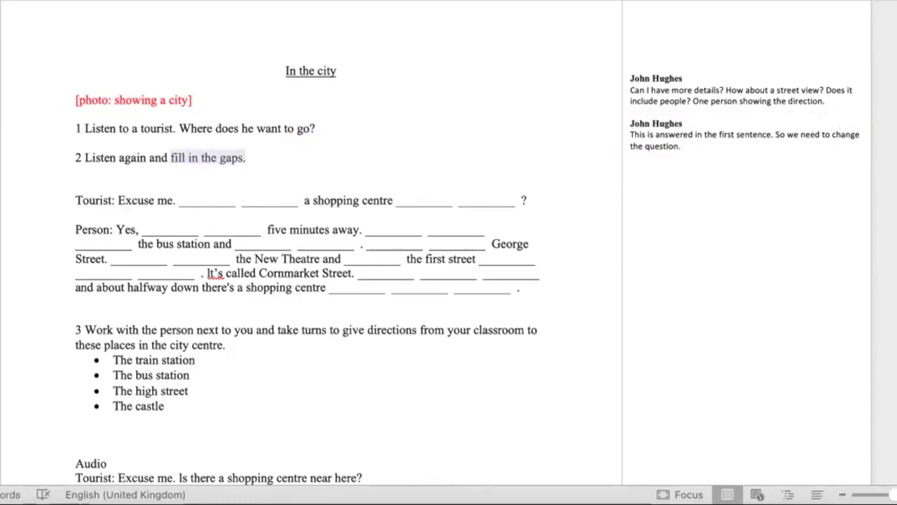
key("super+alt+a")
type("Ch")
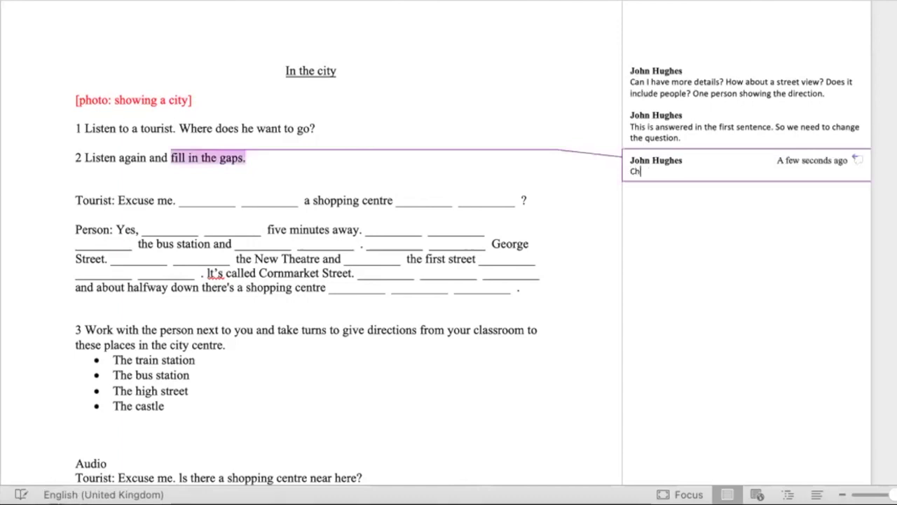
type("eck the brief. Use '")
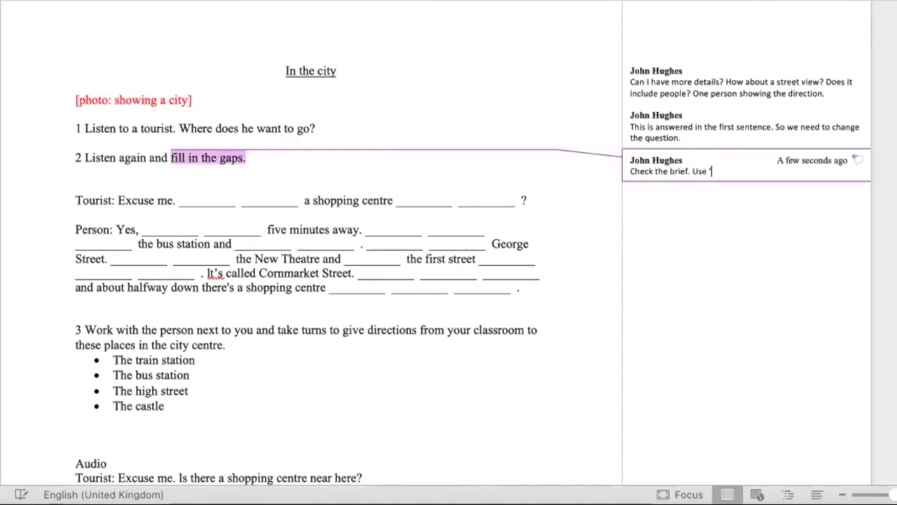
type("complete the t")
type("xt.'")
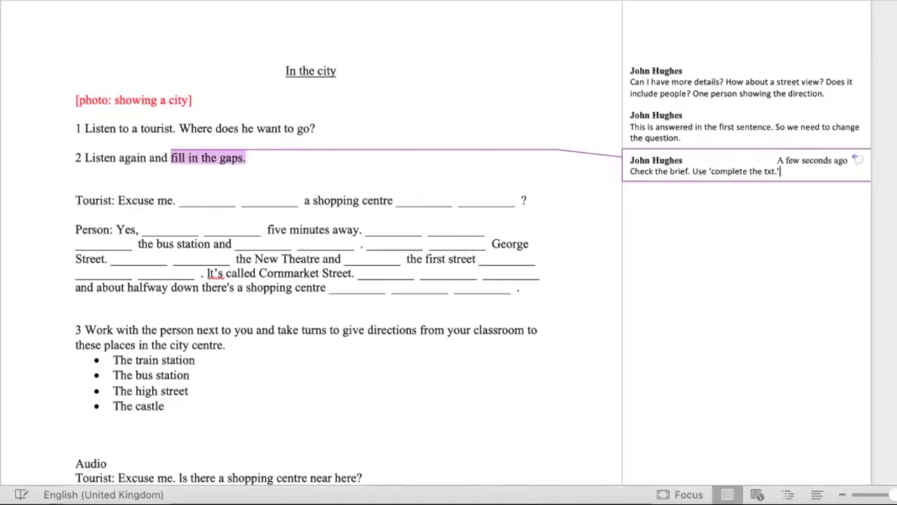
key("BackSpace")
key("BackSpace")
key("BackSpace")
key("BackSpace")
key("BackSpace")
type("ext")
type("'.")
- Comment on "Excuse me" in the tourist's gapped line: "Reduce the number of gaps."
left_click(174, 201)
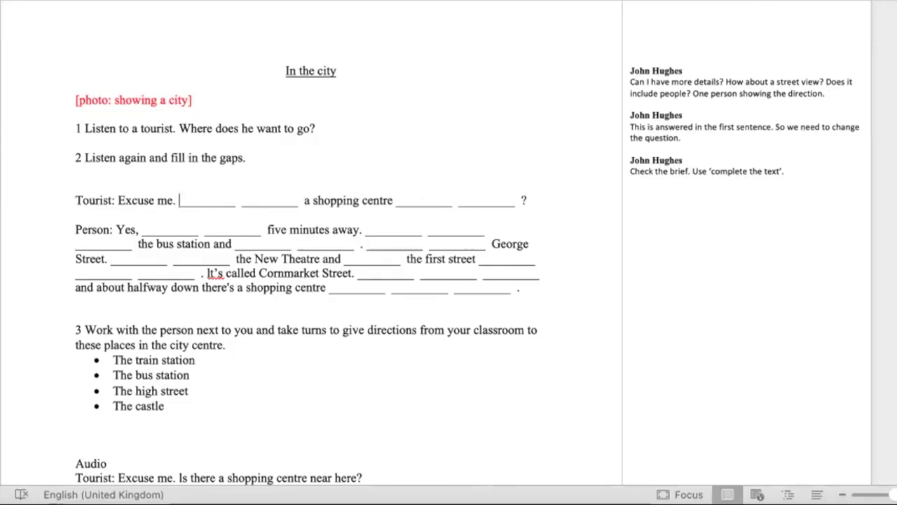
key("super+alt+a")
type("Reduce the number of gaps.")
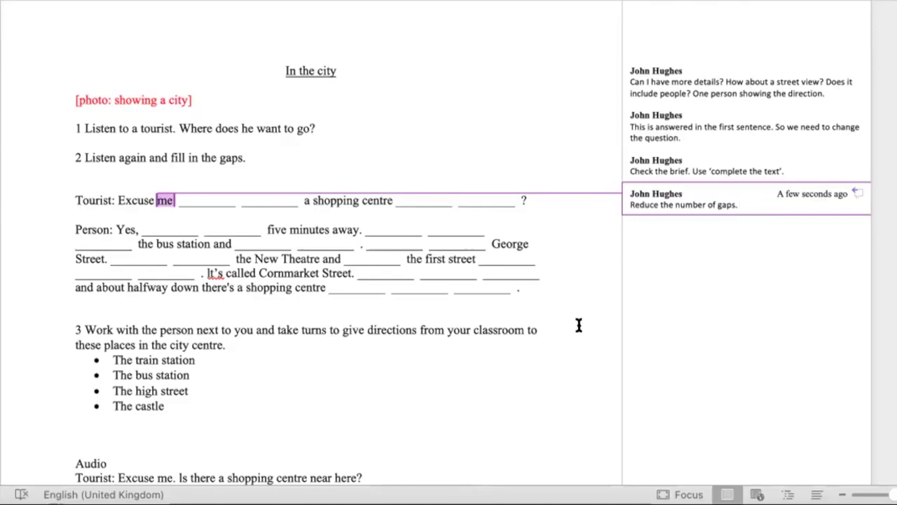
- Put the opening line "The problem here is that..." in the gaps comment and reword its request to start with "Can you reduce"
left_click(629, 204)
type("The problem here")
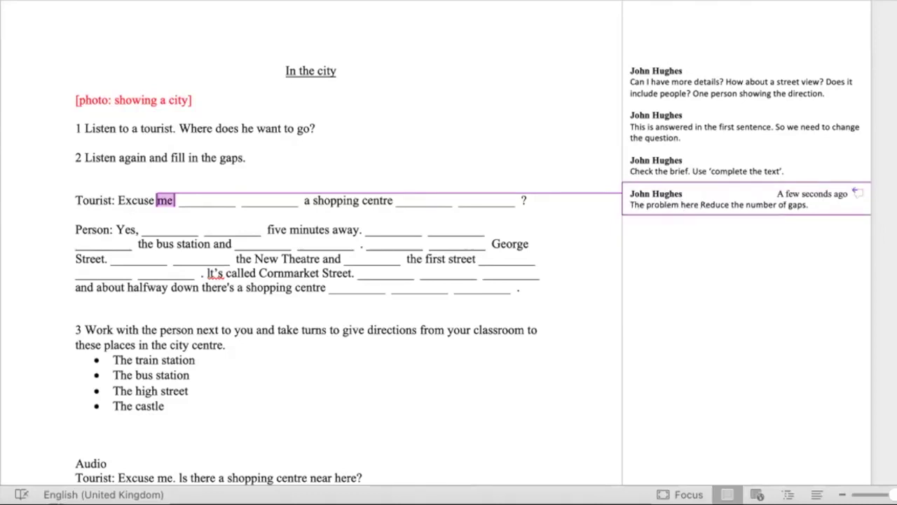
key("Return")
key("BackSpace")
type("is that...")
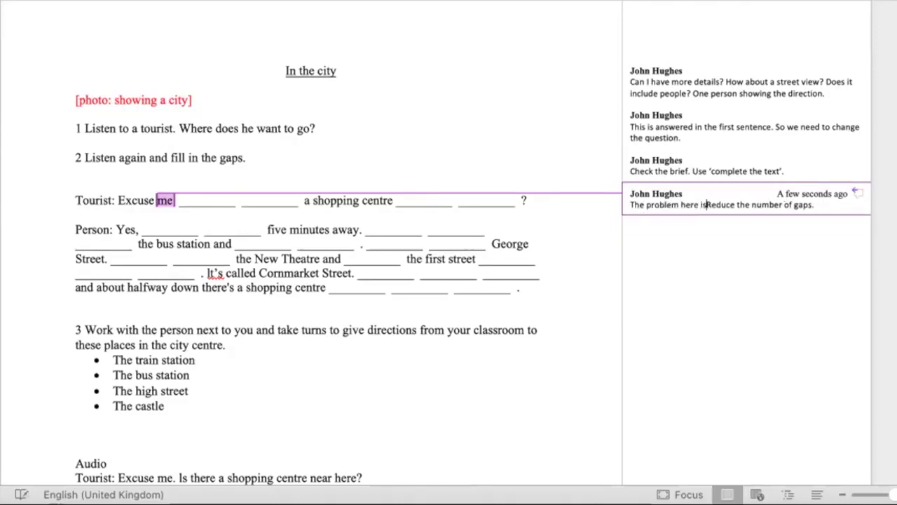
key("Return")
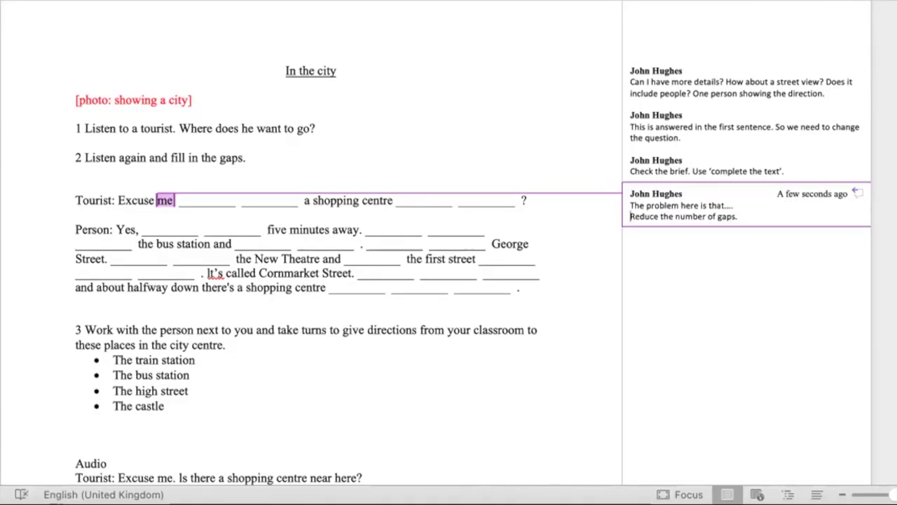
type("n you")
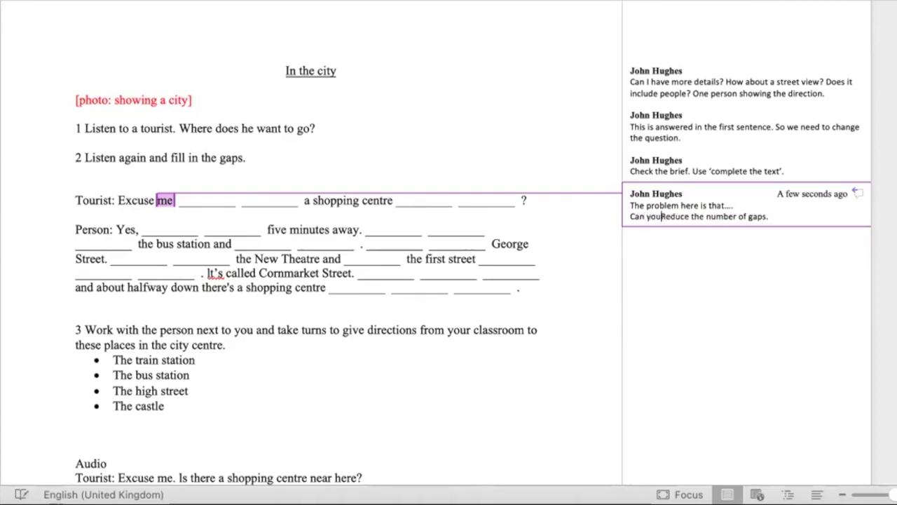
key("Delete")
type("r")
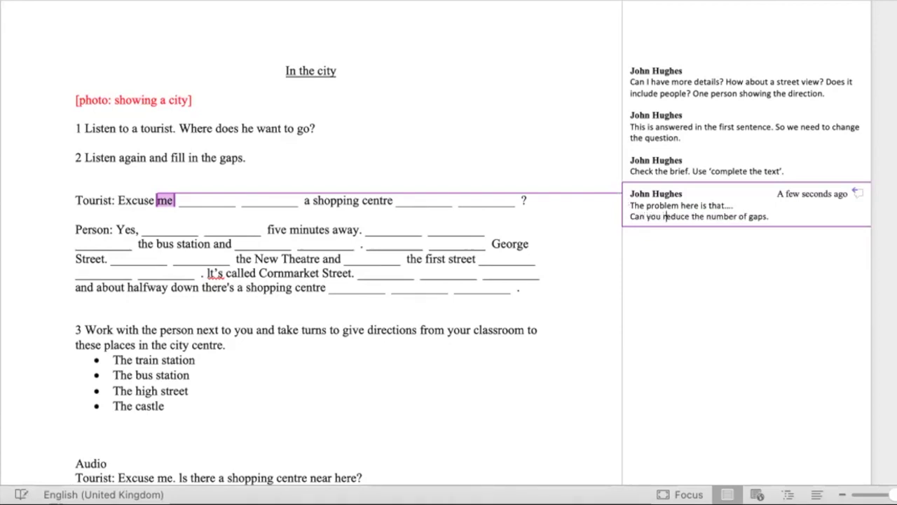
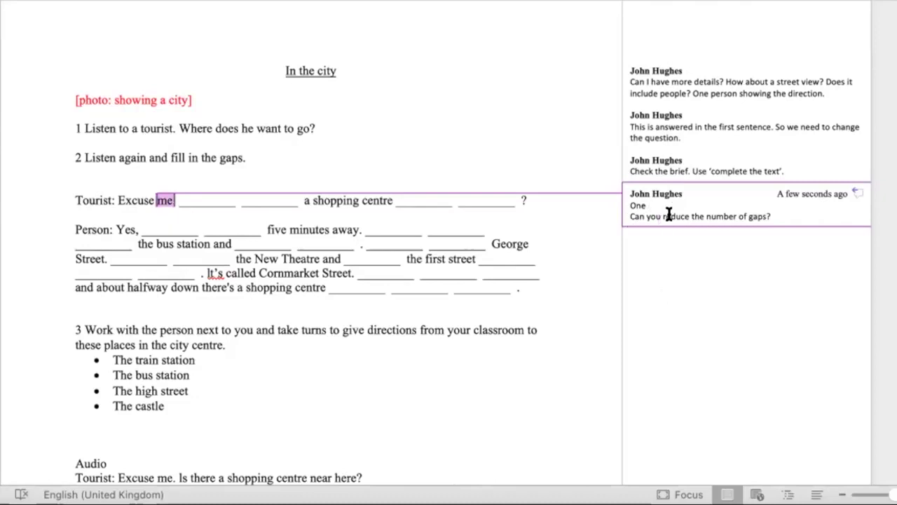
- Replace the first line of the gaps comment with "Students might struggle with this..."
key("BackSpace")
key("BackSpace")
key("BackSpace")
key("BackSpace")
type("Students might stru")
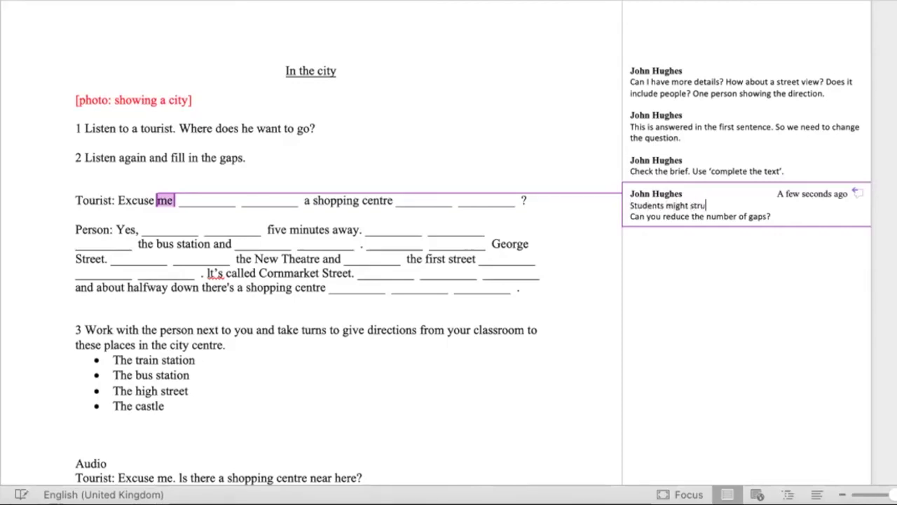
type("ggle with this...")
- Add a second line, "Teachers probably need ...", to the gaps comment above the request to reduce the gaps
key("Return")
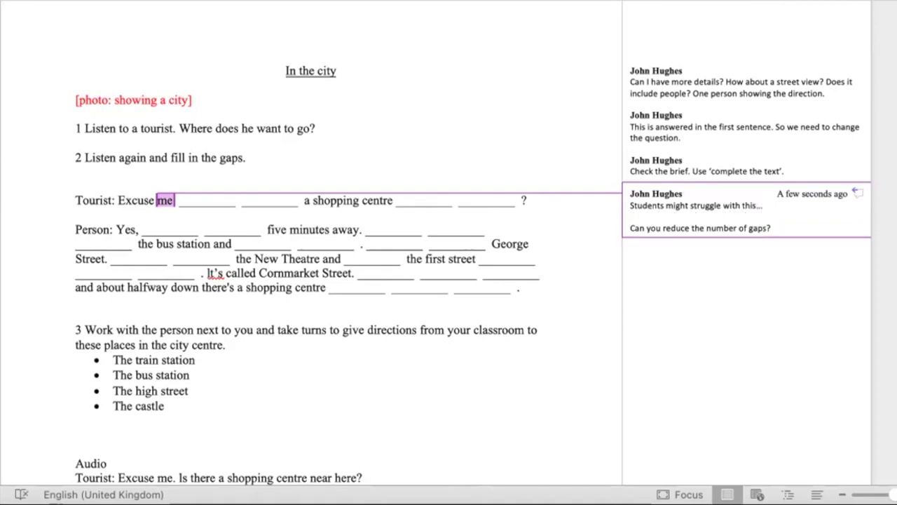
type("Teachers probably need ")
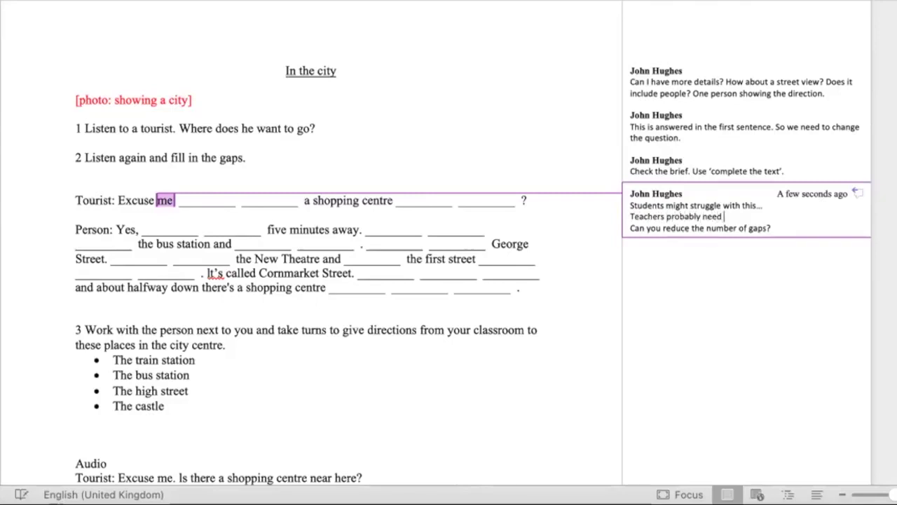
type("...")
type(".")
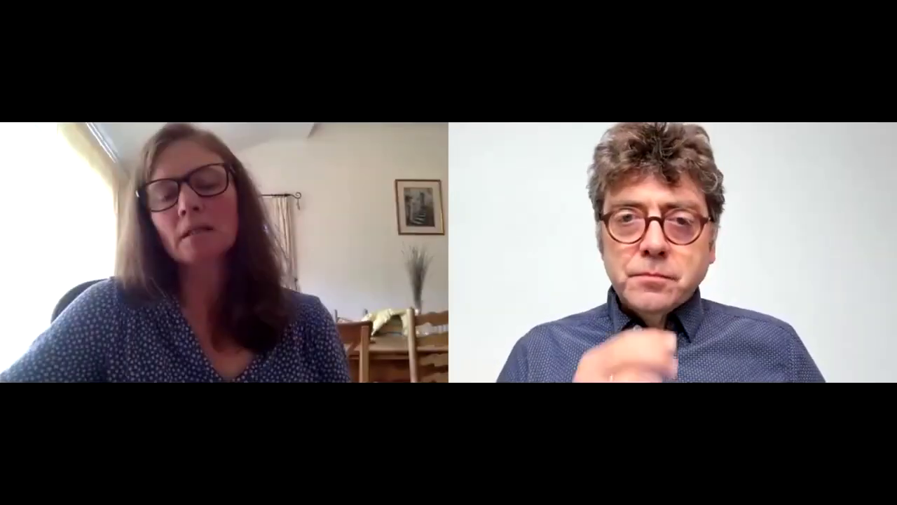